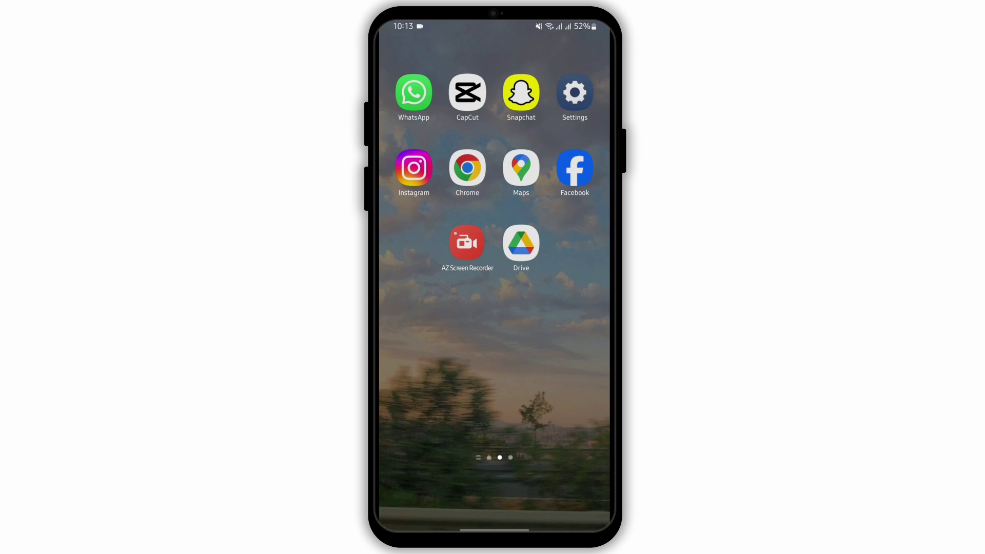
# Tap Build number under About phone > Software information to confirm developer mode is enabled.
pyautogui.click(574, 93)
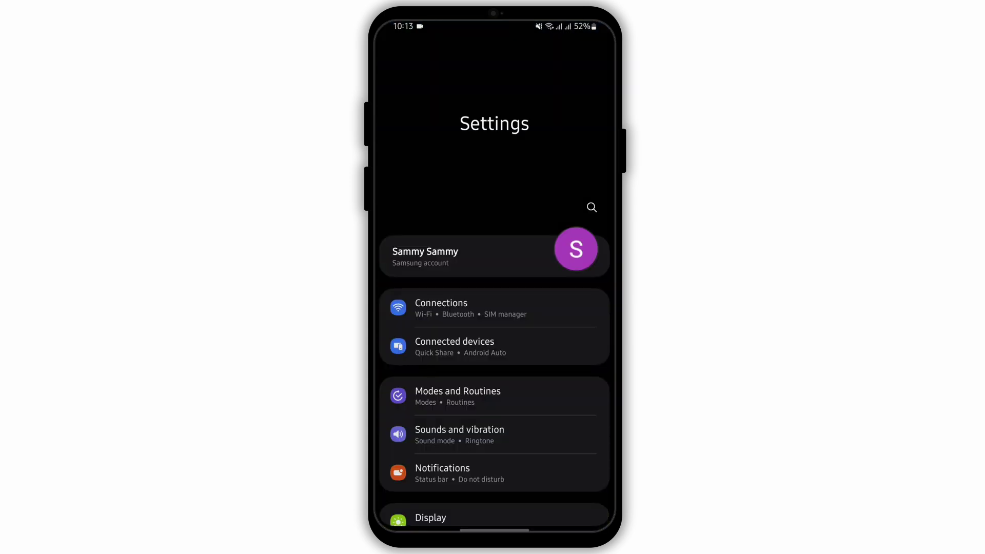
pyautogui.scroll(-2, 495, 346)
pyautogui.scroll(-10, 494, 347)
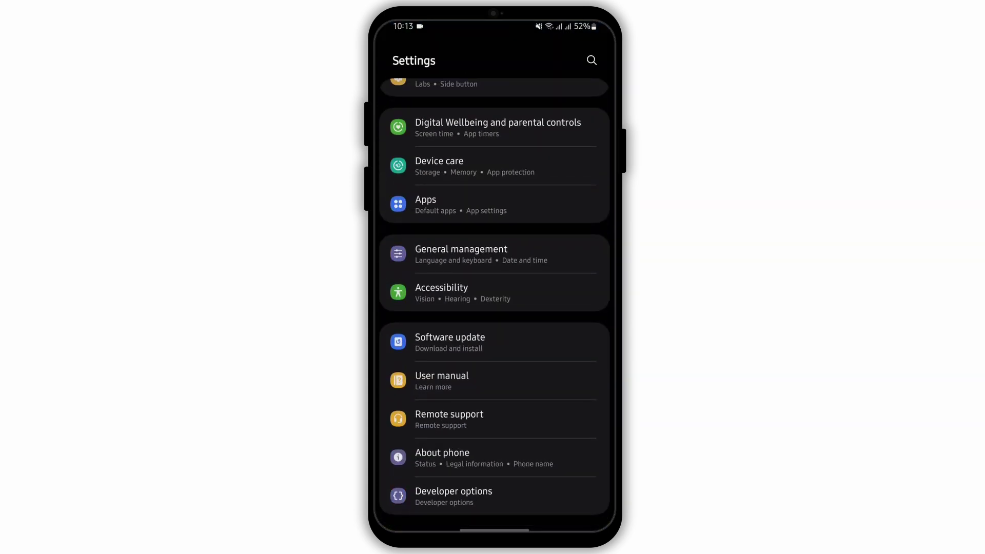
pyautogui.moveTo(479, 495); pyautogui.dragTo(453, 498)
pyautogui.click(487, 459)
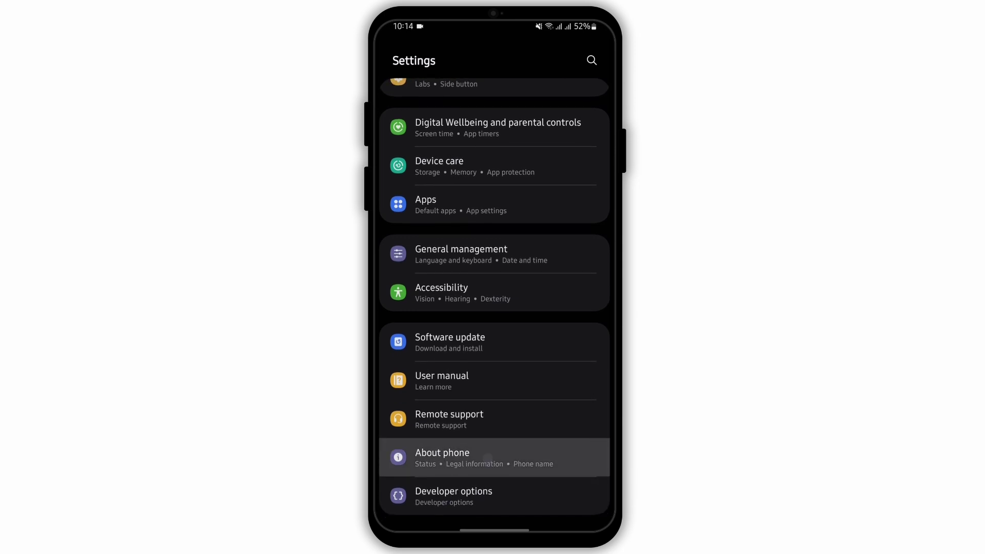
pyautogui.click(493, 421)
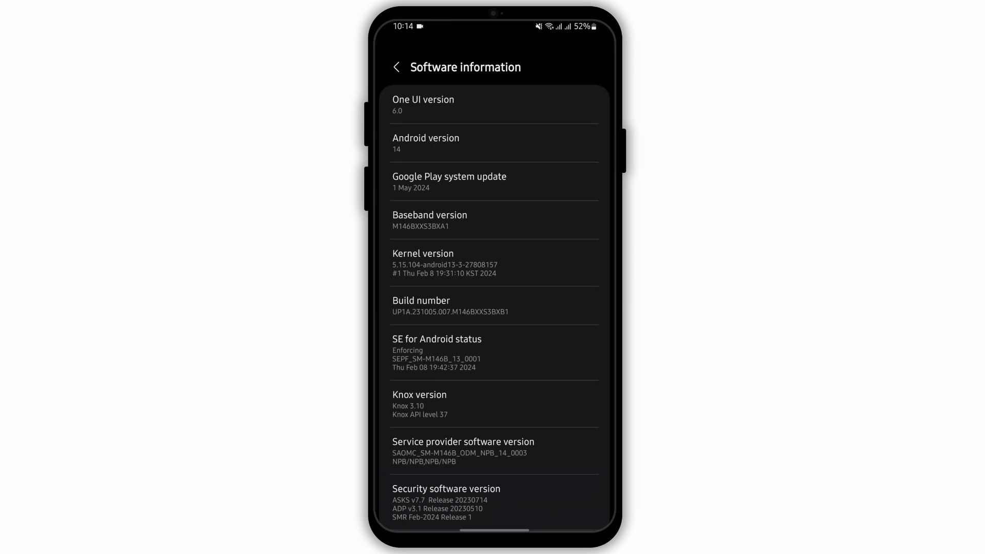
pyautogui.click(493, 302)
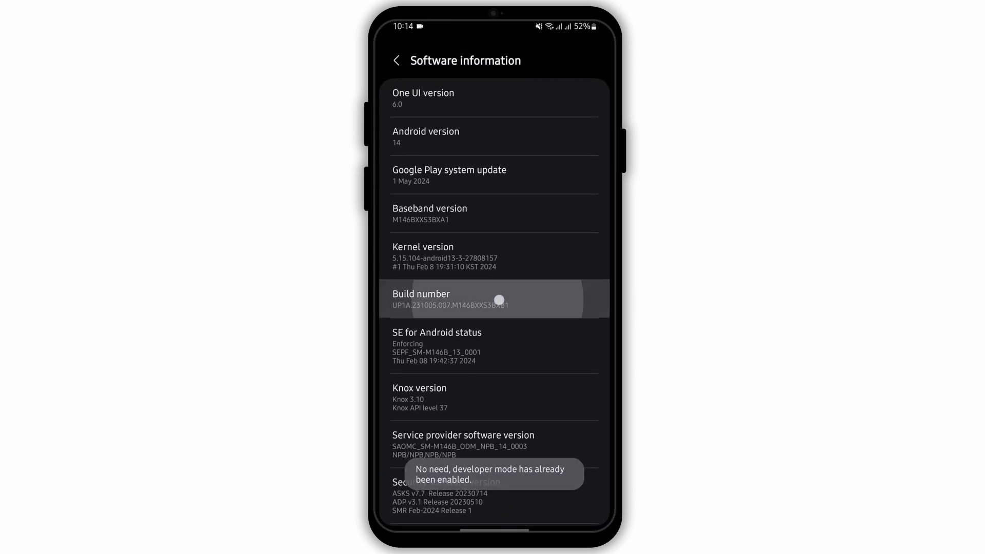
pyautogui.click(504, 294)
pyautogui.click(446, 299)
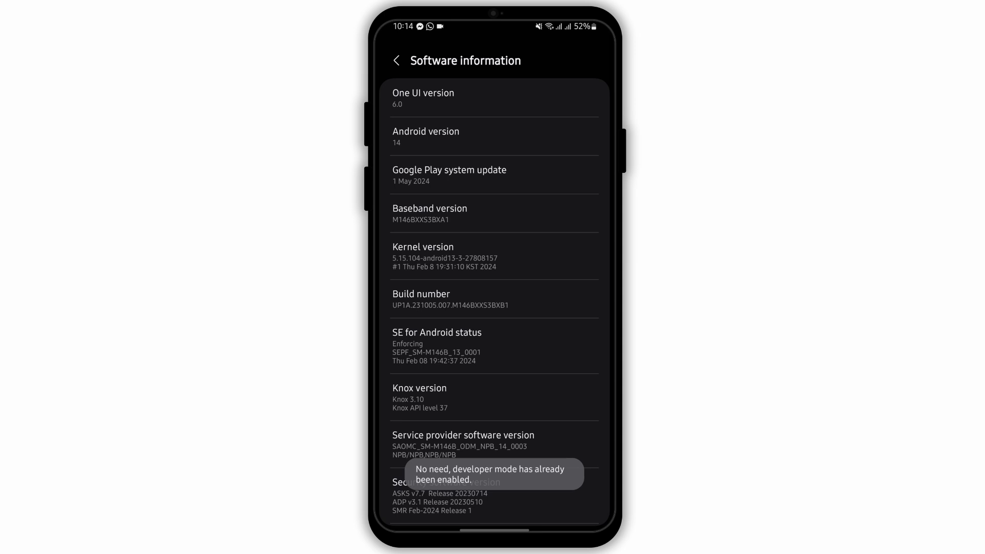
pyautogui.moveTo(608, 309)
pyautogui.mouseDown()
pyautogui.moveTo(577, 308)
pyautogui.moveTo(578, 332)
pyautogui.mouseUp()
# Search Developer options for Bluetooth and jump to the Bluetooth audio codec entry.
pyautogui.click(507, 497)
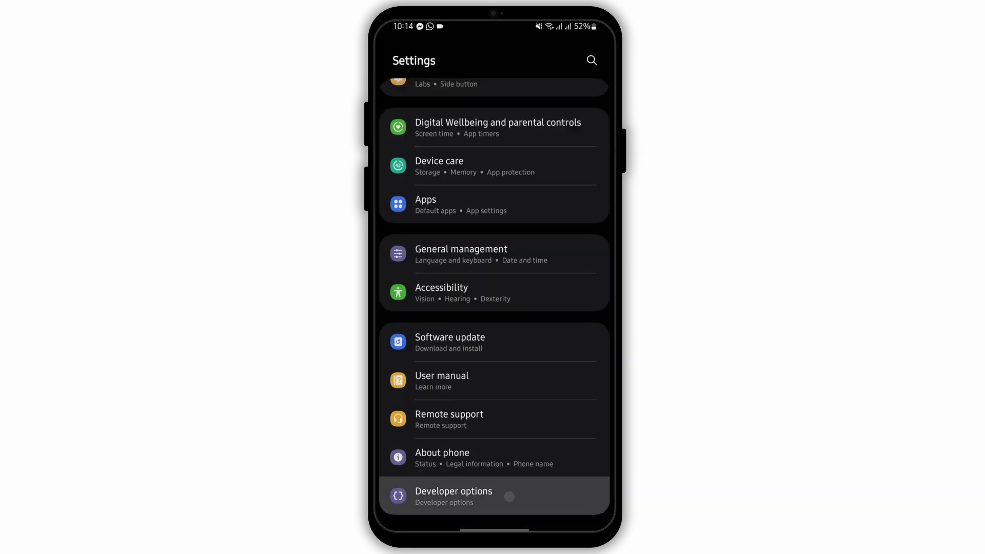
pyautogui.click(591, 60)
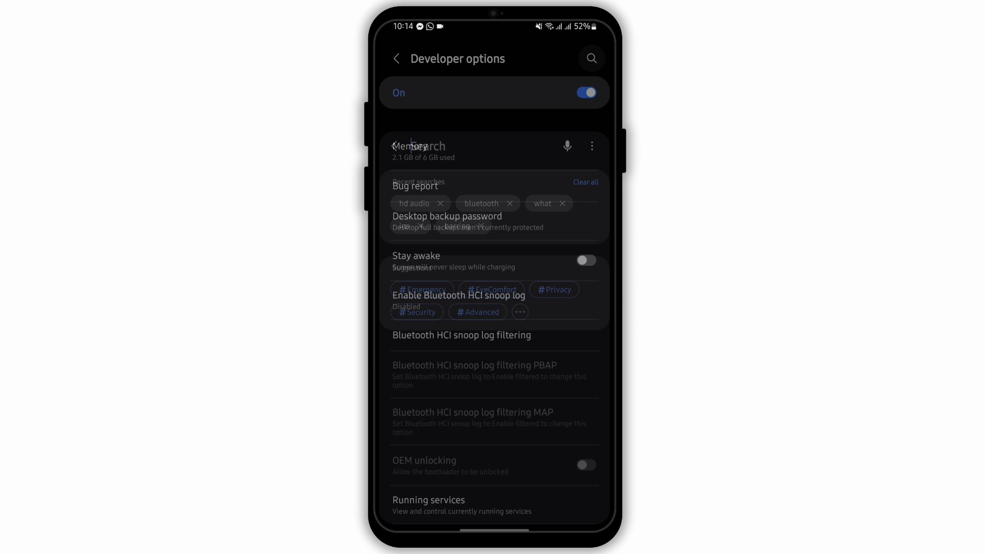
pyautogui.write('bluet')
pyautogui.click(436, 353)
pyautogui.click(576, 520)
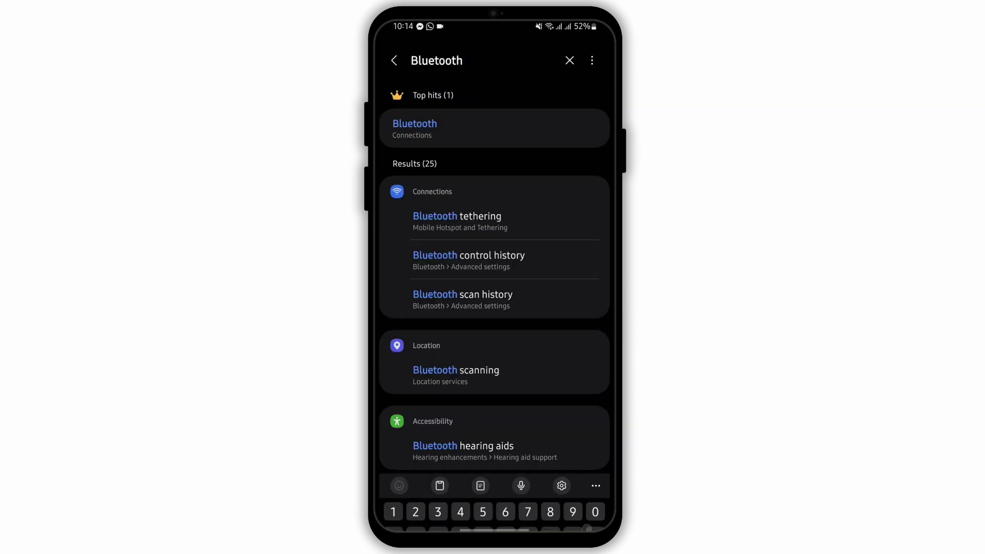
pyautogui.scroll(-5, 582, 278)
pyautogui.scroll(-2, 582, 277)
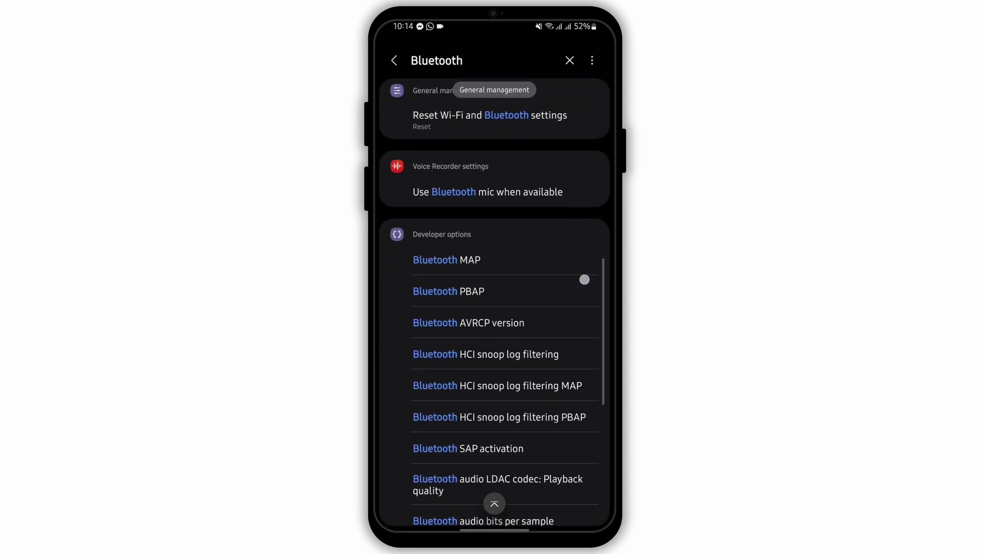
pyautogui.scroll(-2, 583, 280)
pyautogui.scroll(-2, 576, 292)
pyautogui.scroll(-2, 563, 346)
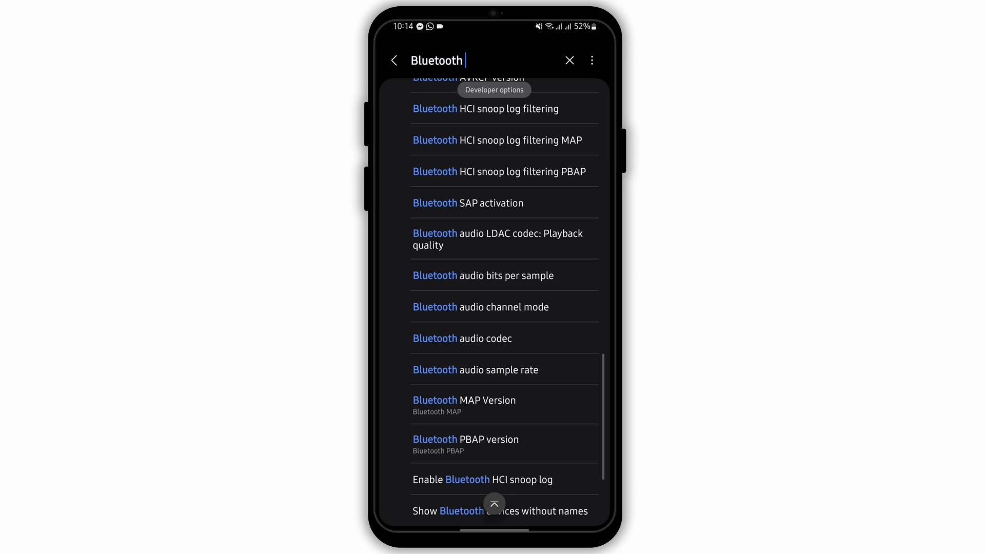
pyautogui.scroll(3, 519, 345)
pyautogui.scroll(1, 534, 309)
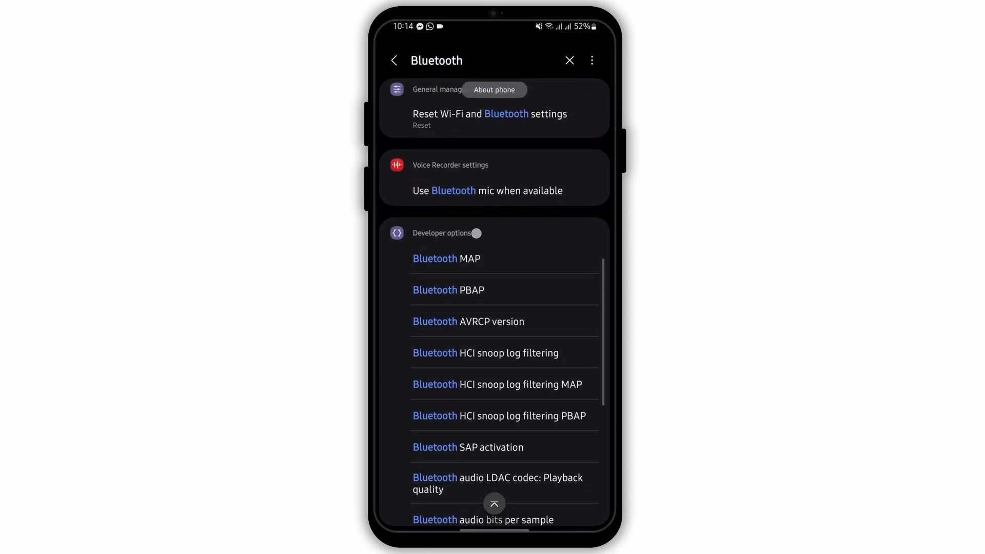
pyautogui.scroll(-3, 469, 229)
pyautogui.scroll(-2, 572, 235)
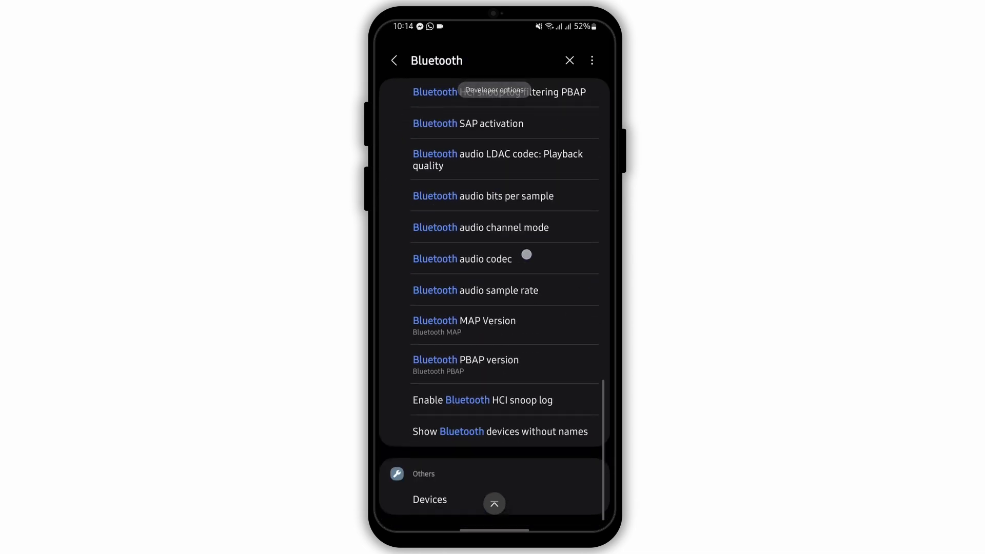
pyautogui.click(525, 257)
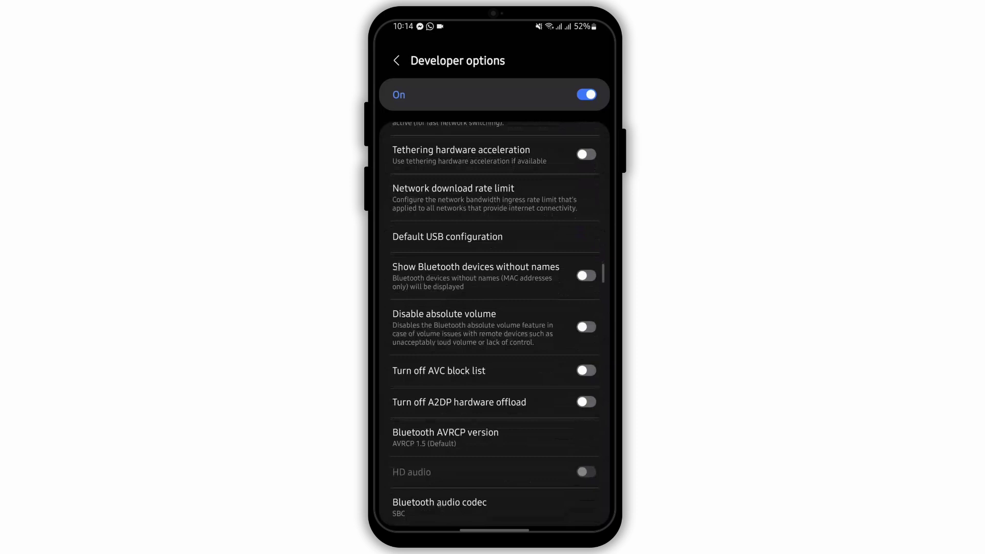
# Choose SBC as the Bluetooth audio codec and return to the top of Developer options.
pyautogui.click(499, 509)
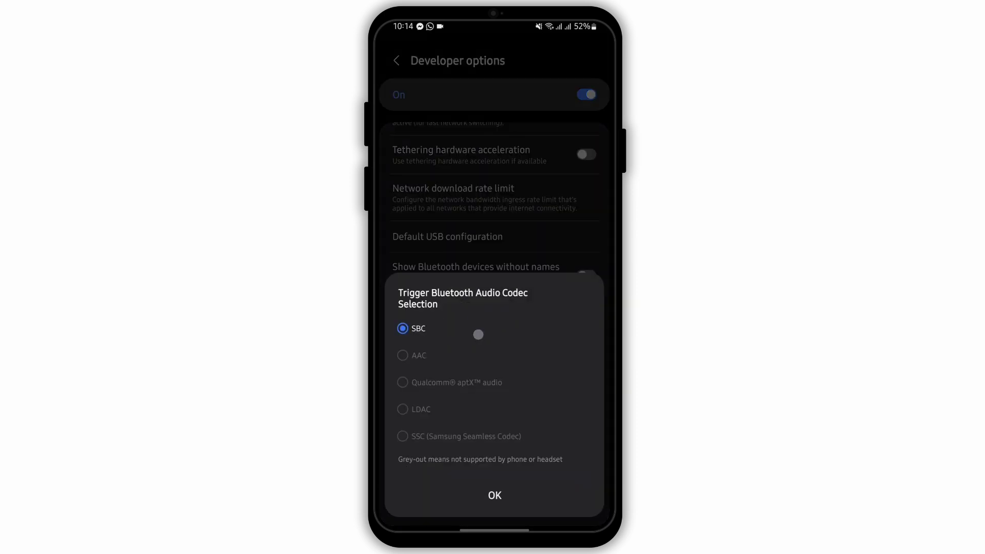
pyautogui.click(542, 218)
pyautogui.moveTo(609, 284)
pyautogui.mouseDown()
pyautogui.moveTo(584, 285)
pyautogui.moveTo(585, 270)
pyautogui.mouseUp()
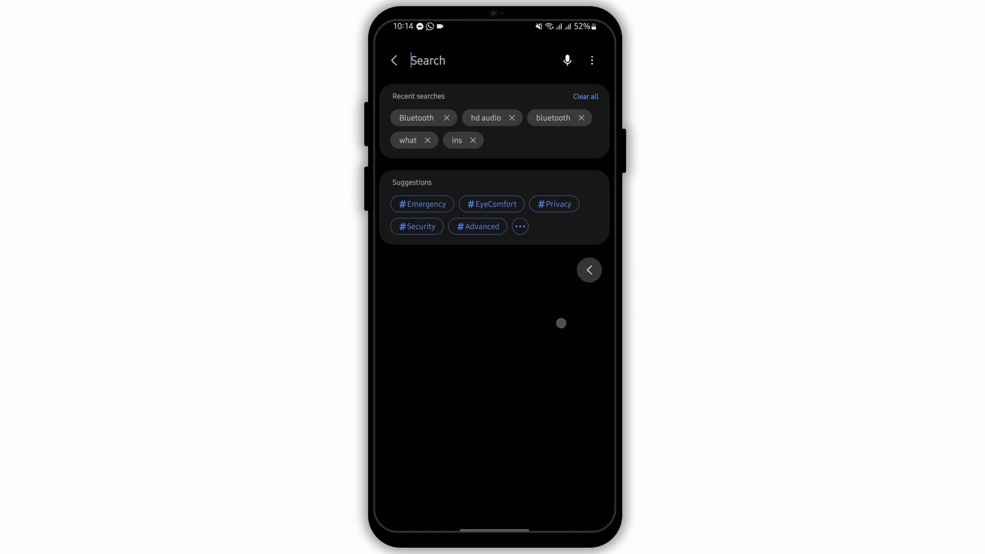
pyautogui.click(395, 60)
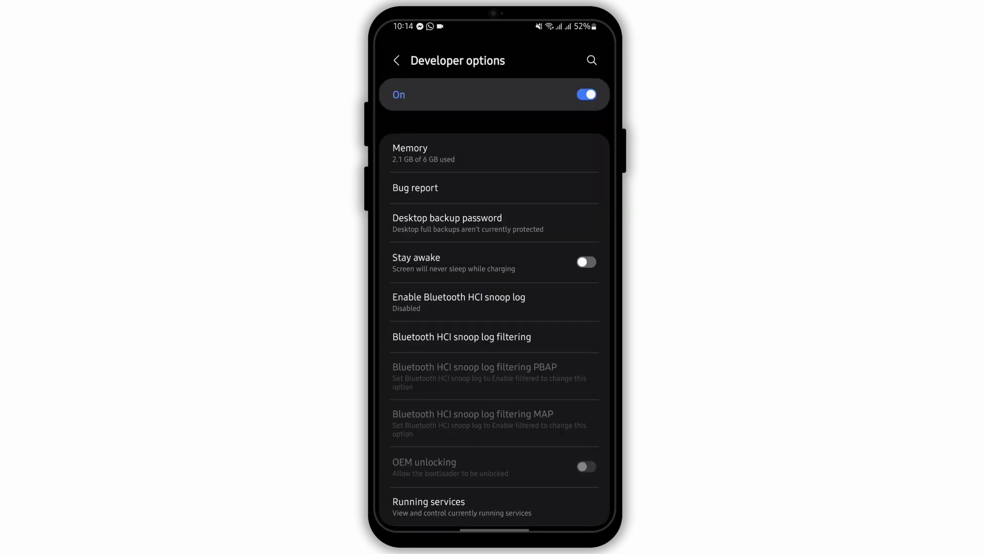
# Switch Bluetooth on under Connections to reveal paired devices, including EWA Audio A103.
pyautogui.click(396, 60)
pyautogui.scroll(10, 494, 308)
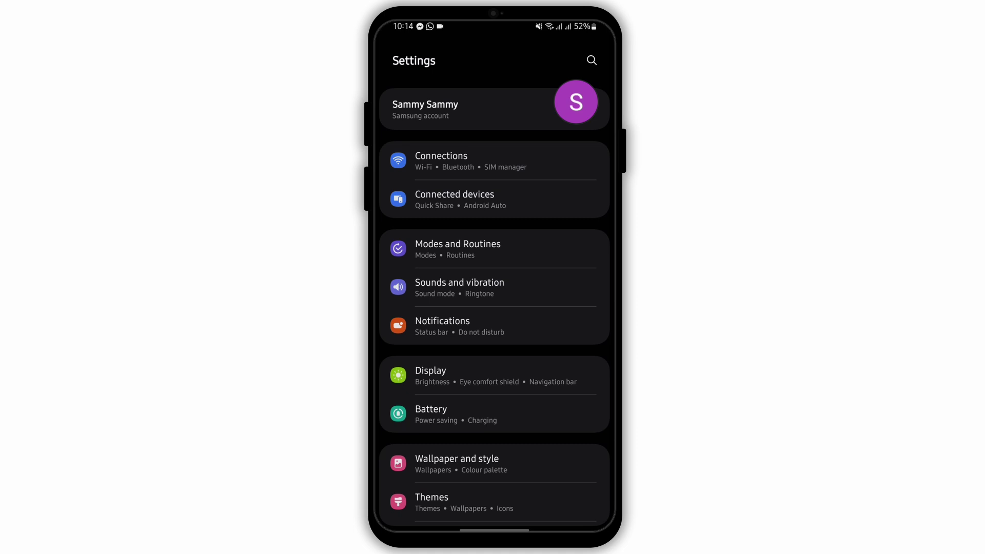
pyautogui.click(440, 160)
pyautogui.click(431, 131)
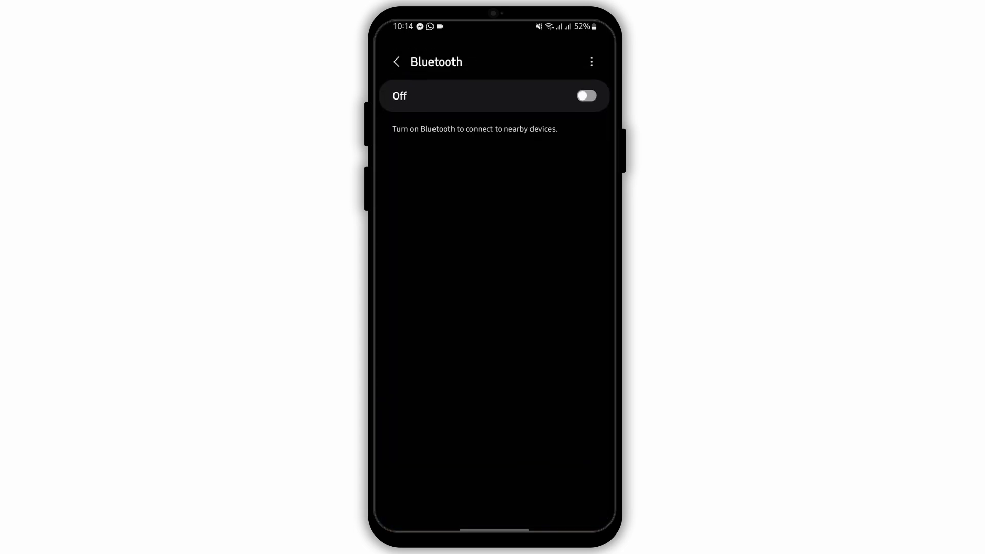
pyautogui.click(586, 96)
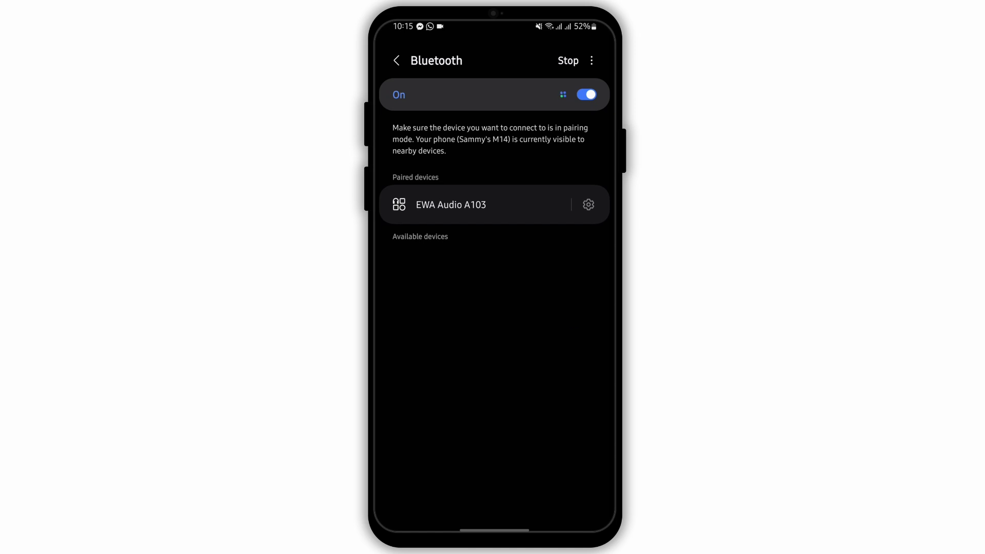
# Unpair EWA Audio A103 from its device settings and go to the home screen.
pyautogui.click(588, 204)
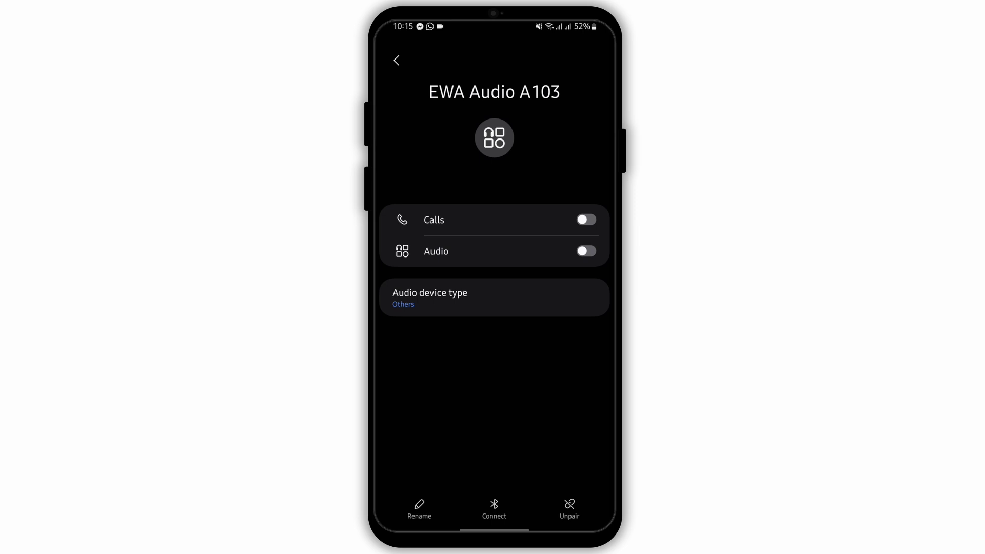
pyautogui.click(565, 519)
pyautogui.click(543, 499)
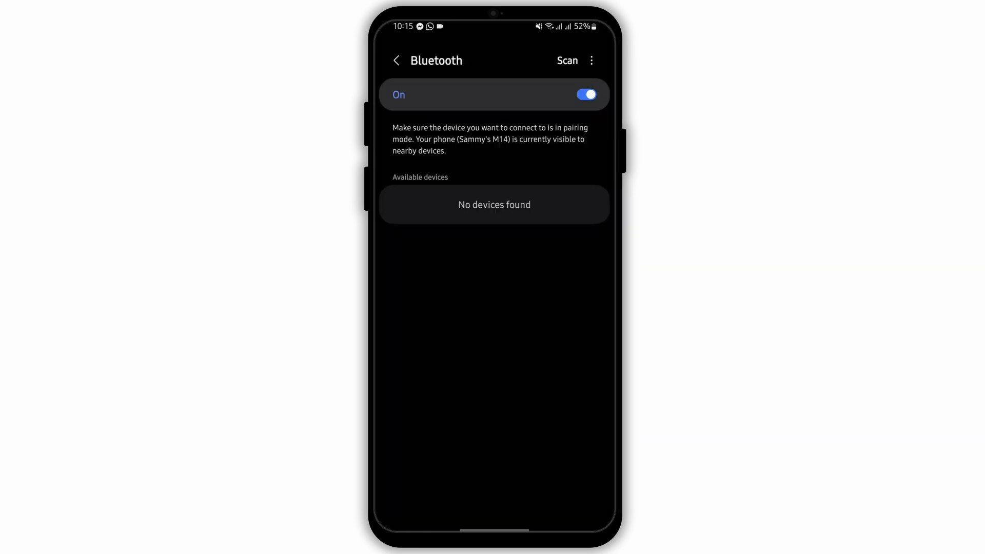
pyautogui.scroll(3, 495, 307)
pyautogui.scroll(3, 528, 378)
pyautogui.moveTo(512, 518); pyautogui.dragTo(508, 346)
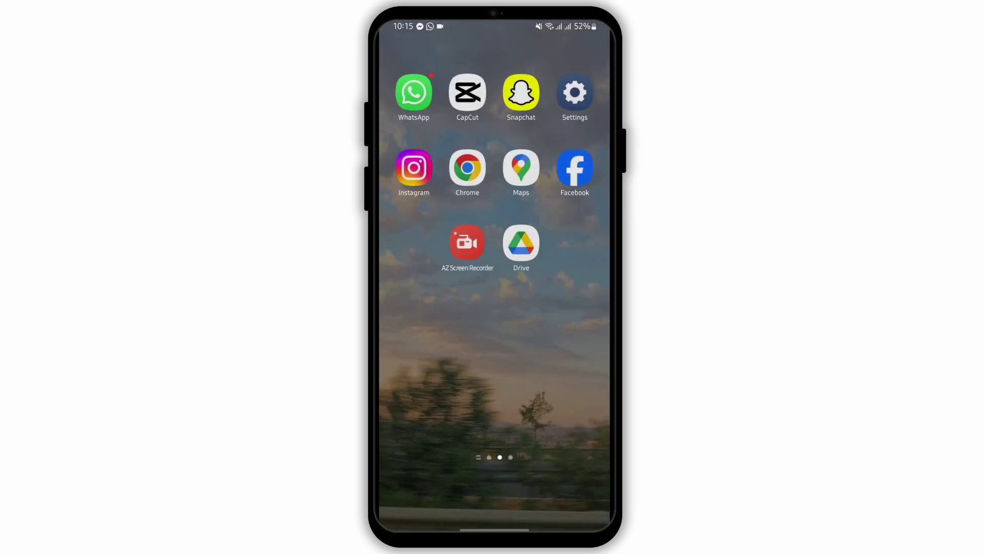